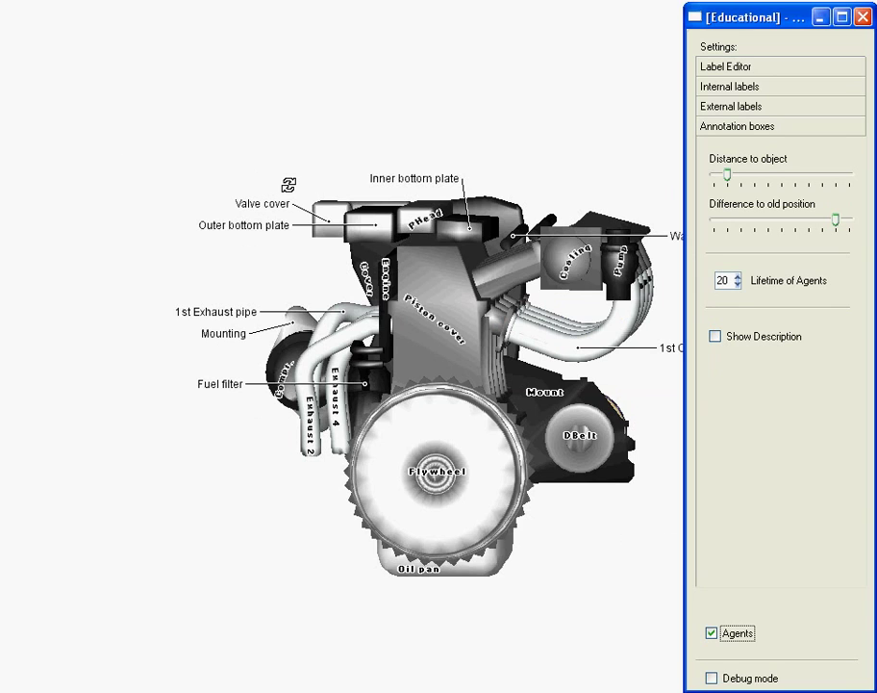
Show the engine's description box, and move and rotate the engine model to check how the box and labels are repositioned
click(716, 337)
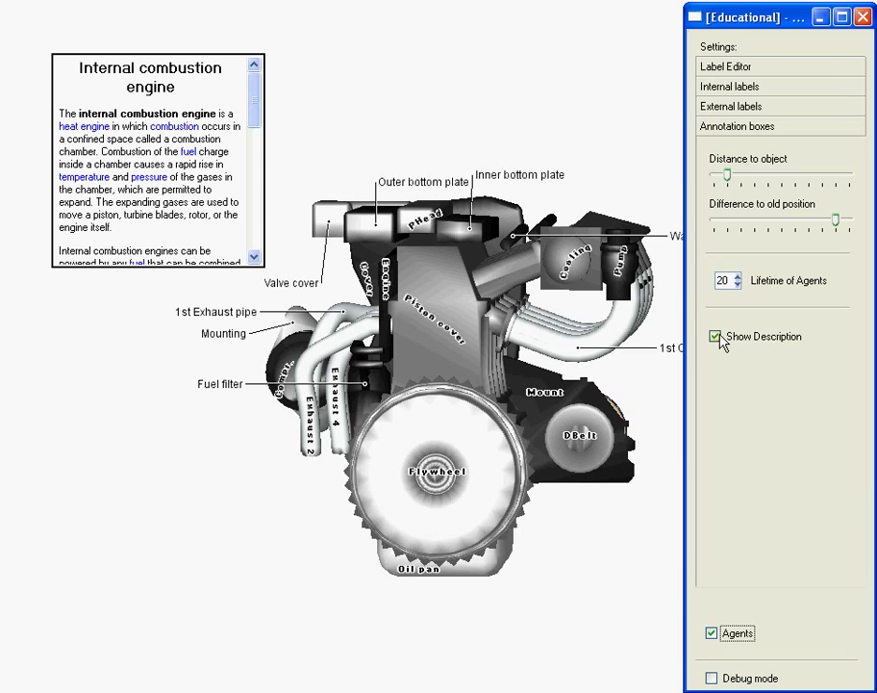
key(alt+Tab)
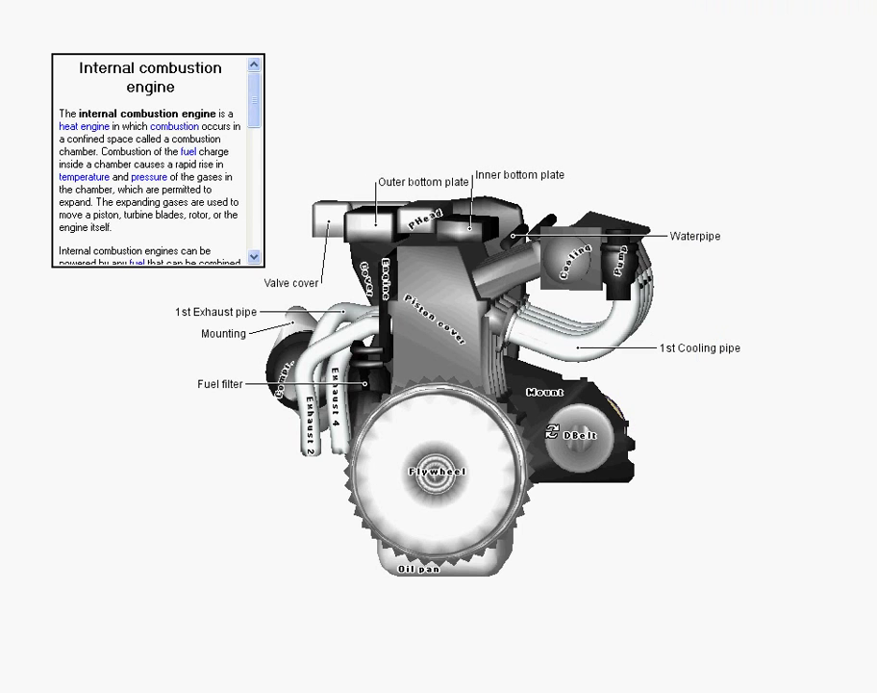
drag(516, 438, 572, 437)
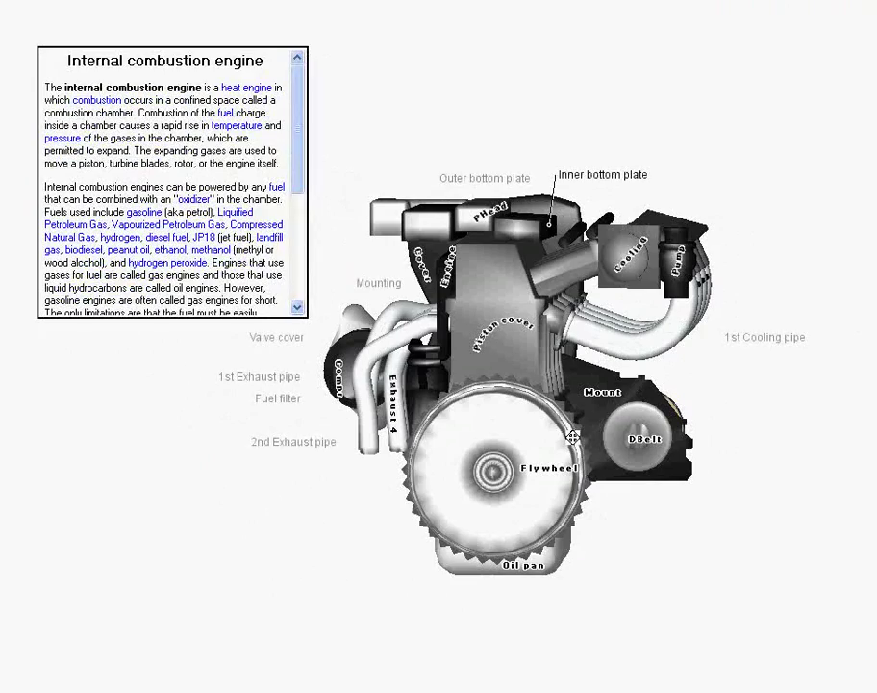
drag(608, 491, 311, 298)
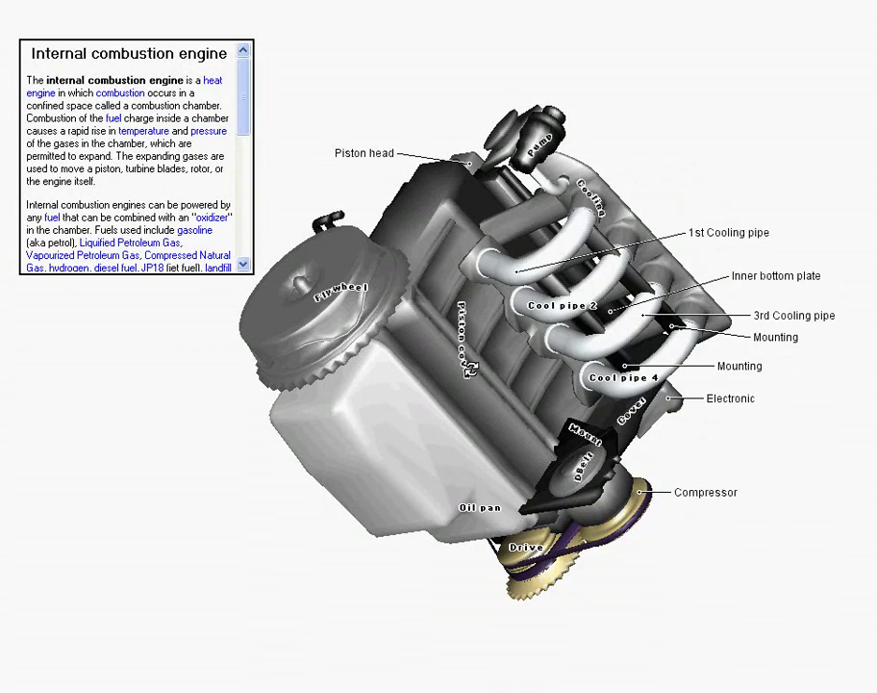
middle_drag(537, 392, 454, 313)
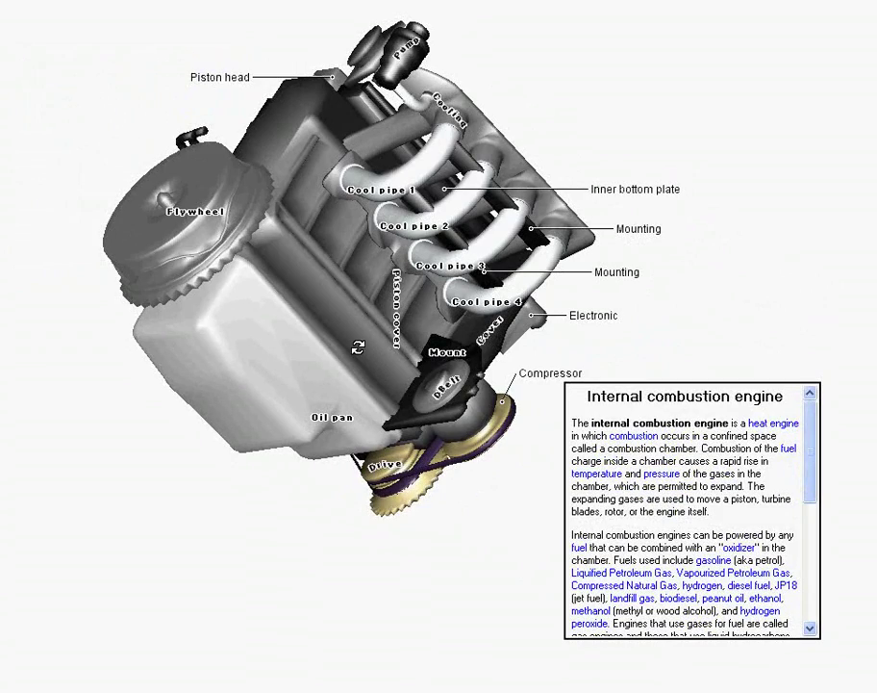
drag(229, 314, 453, 528)
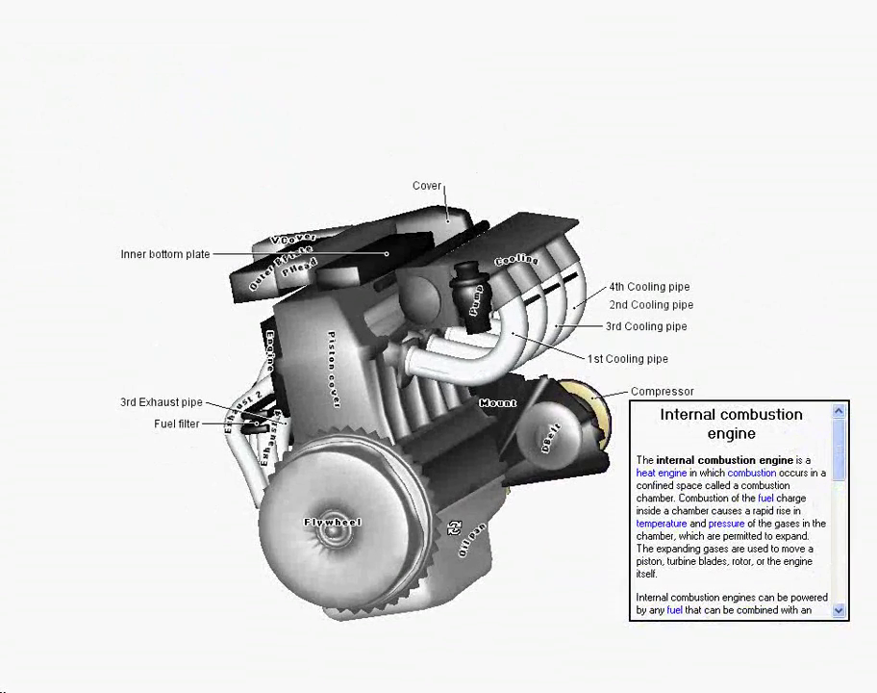
Turn on debug mode and rotate and move the engine to examine the candidate areas for the annotation box
key(alt+Tab)
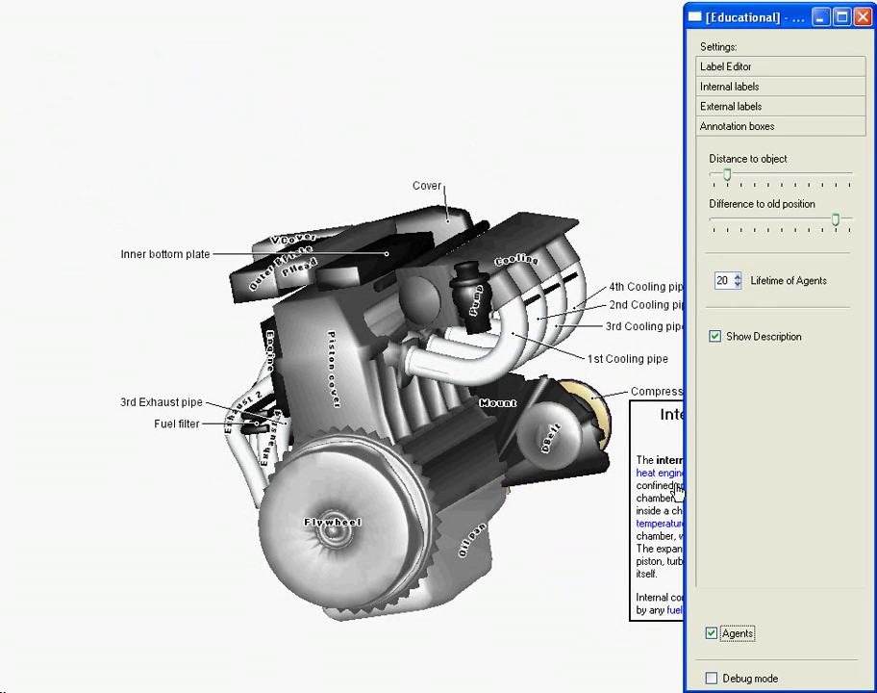
click(713, 678)
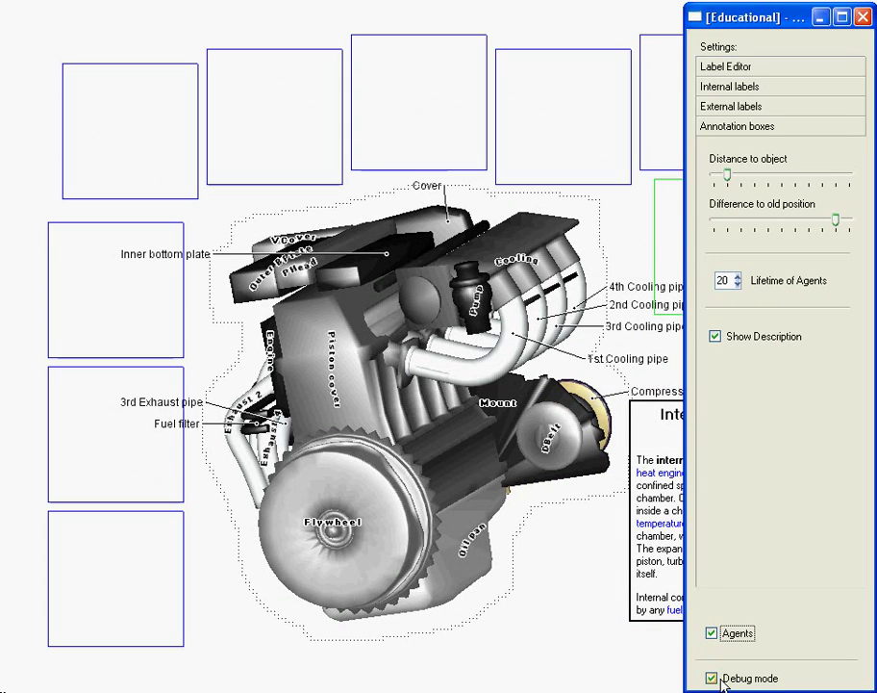
key(F2)
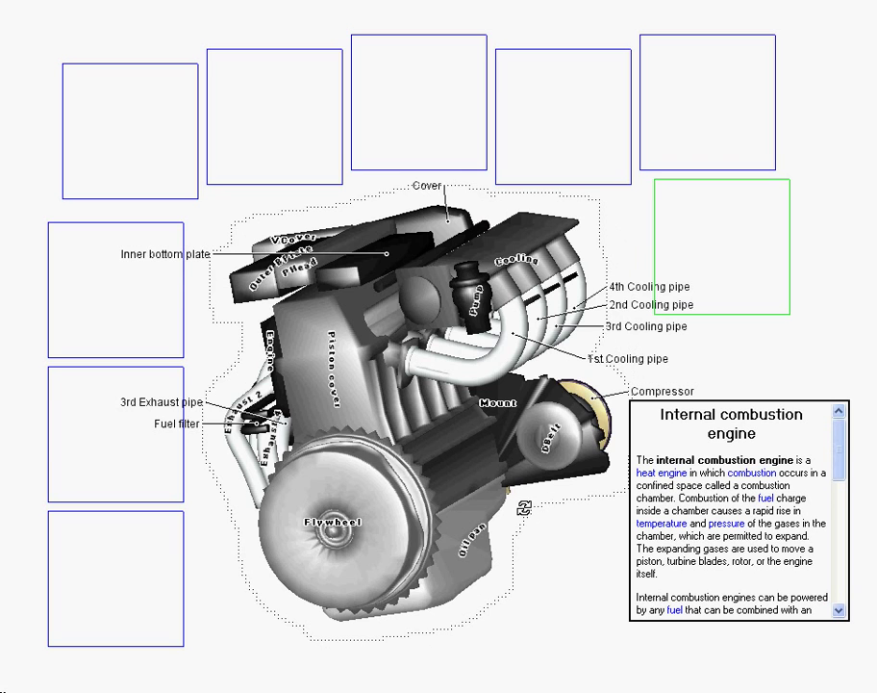
drag(393, 473, 526, 458)
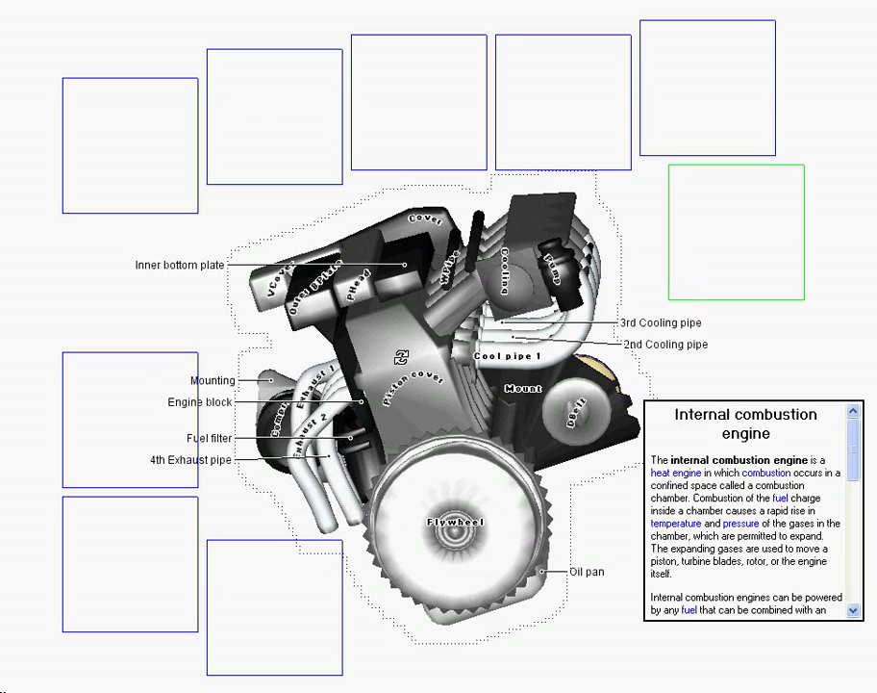
drag(398, 357, 344, 313)
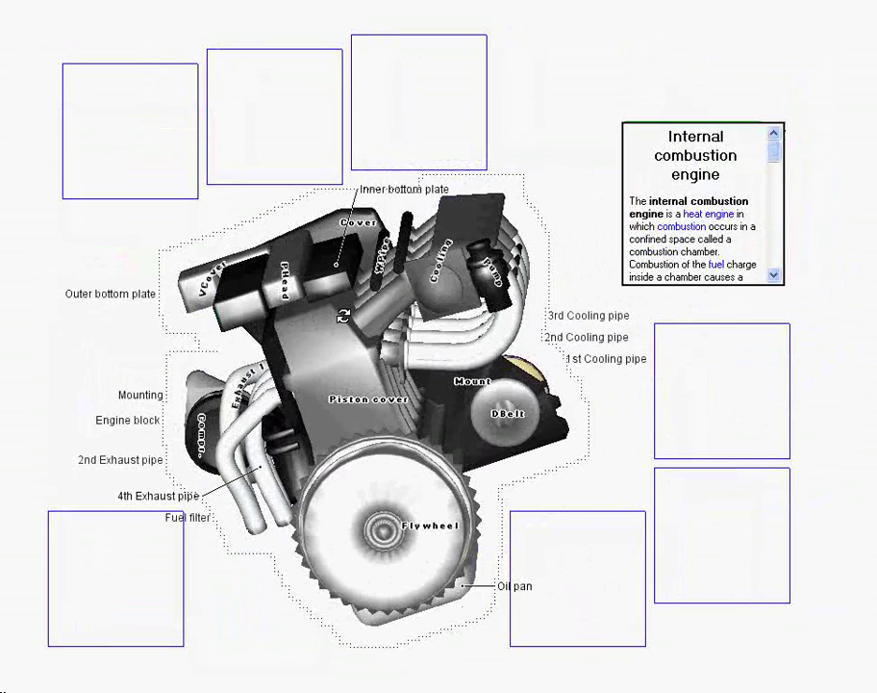
drag(286, 385, 384, 544)
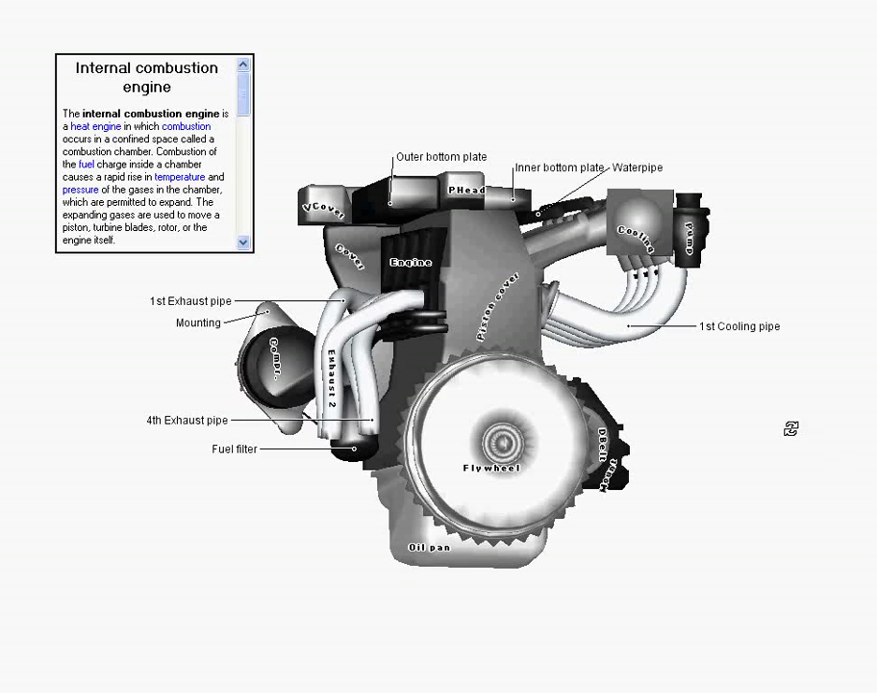
Turn off Agents and move the engine to examine the annotation box placement without them
key(alt+Tab)
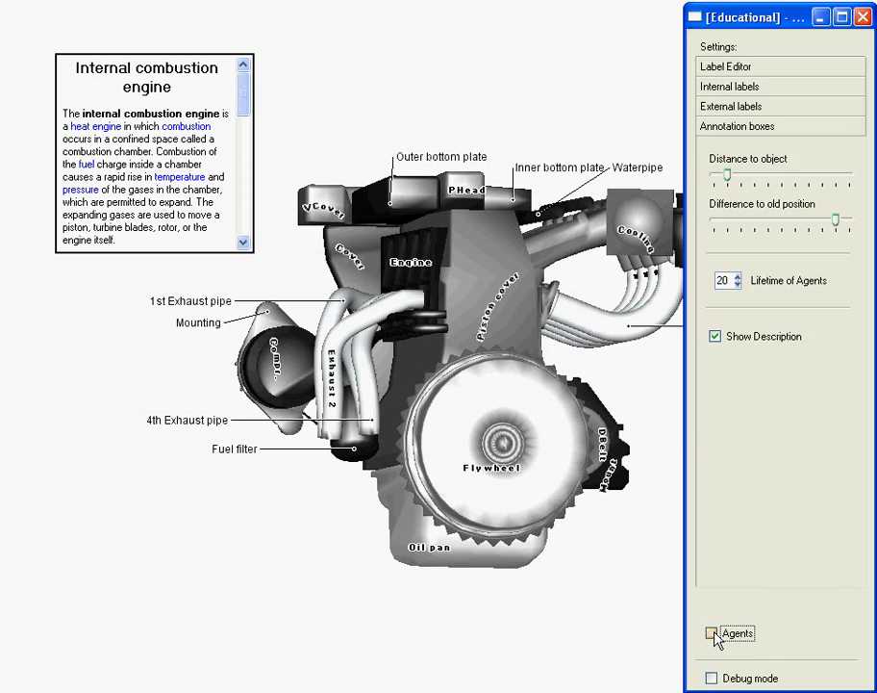
key(alt+Tab)
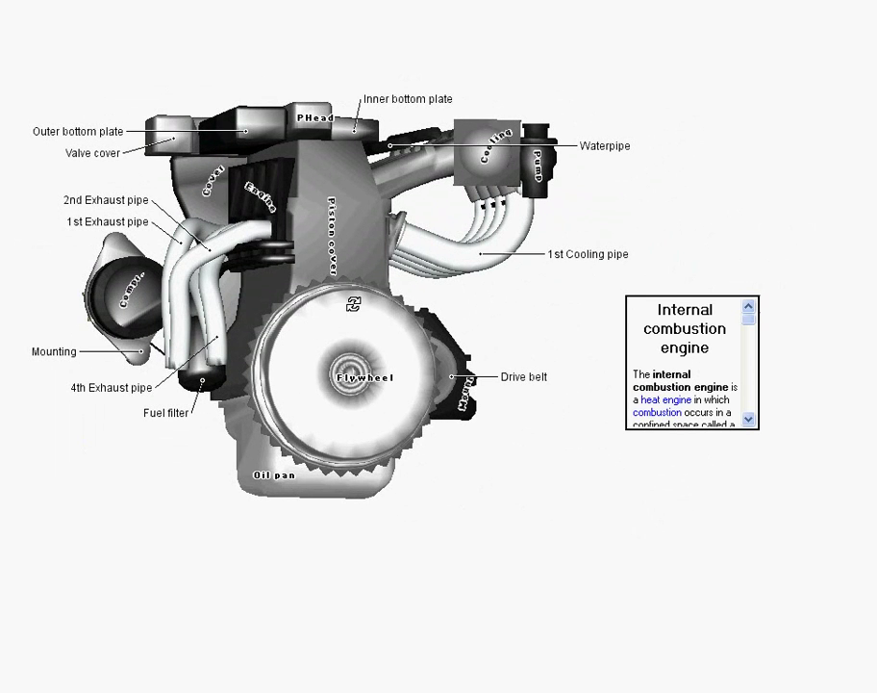
drag(353, 304, 359, 334)
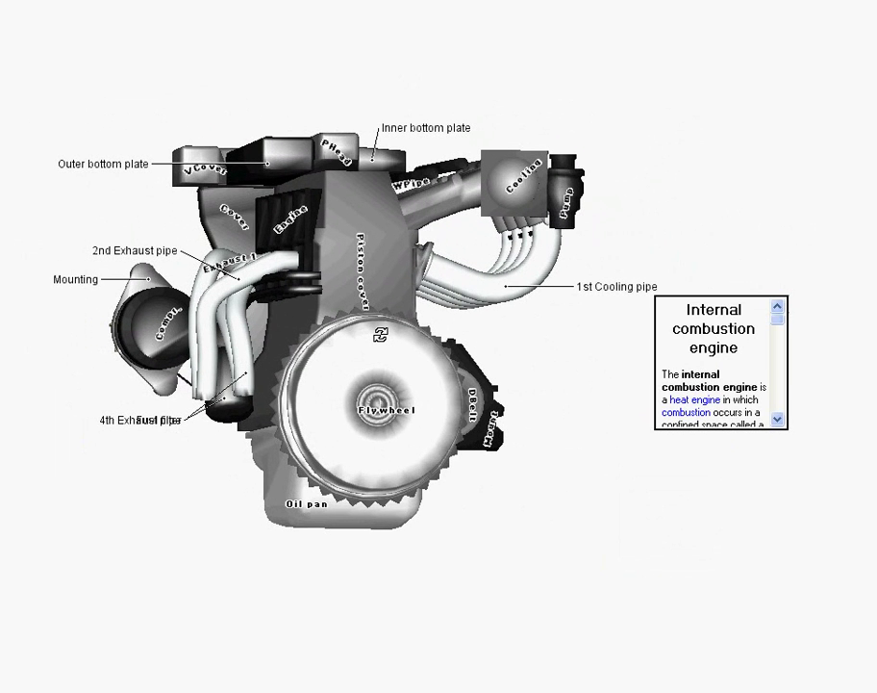
Enable Agents and move the engine around to check how the annotation box follows it
key(alt+Tab)
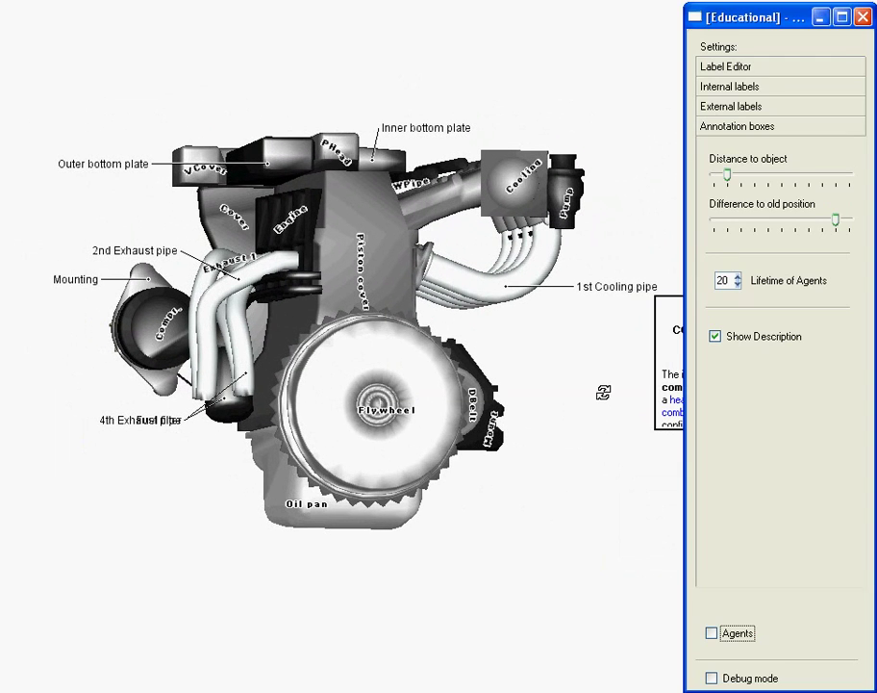
click(713, 633)
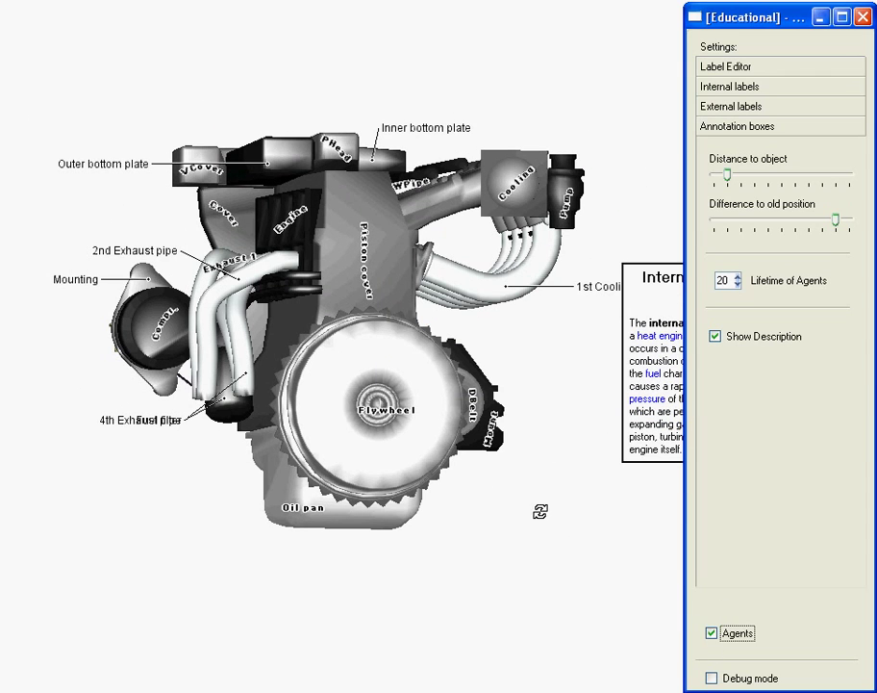
click(424, 456)
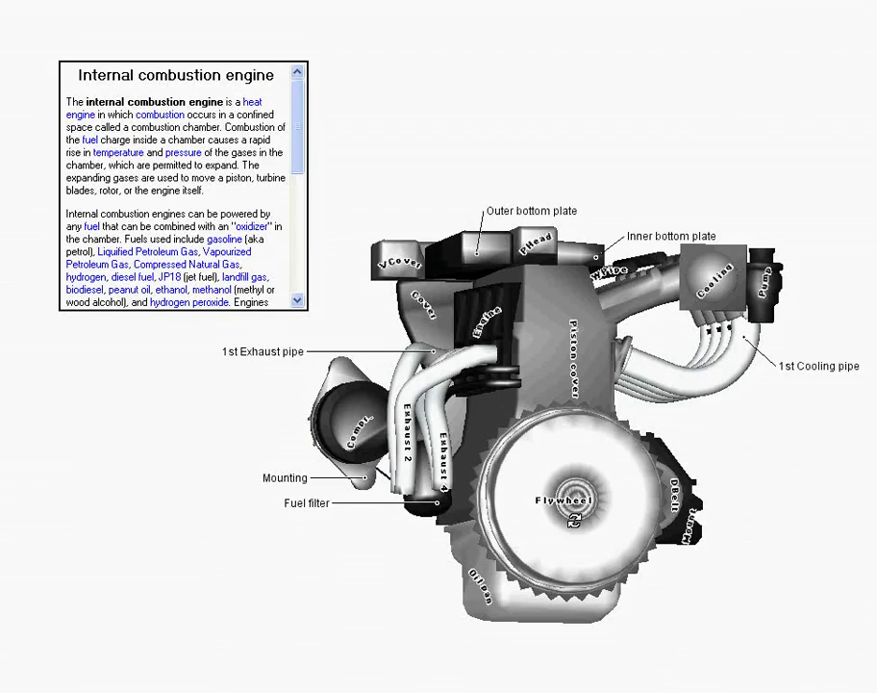
middle_drag(574, 520, 513, 537)
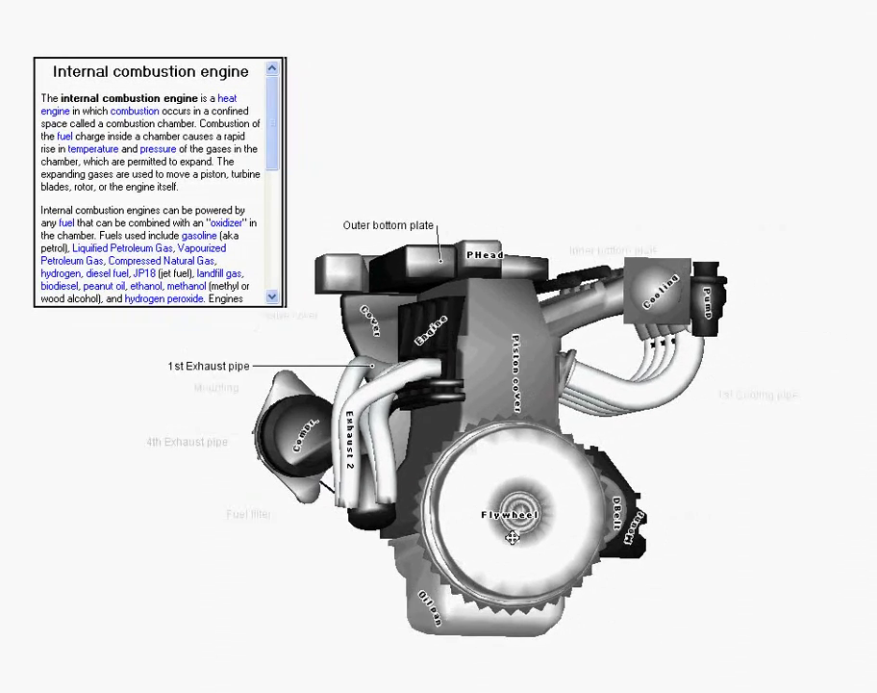
drag(513, 539, 527, 471)
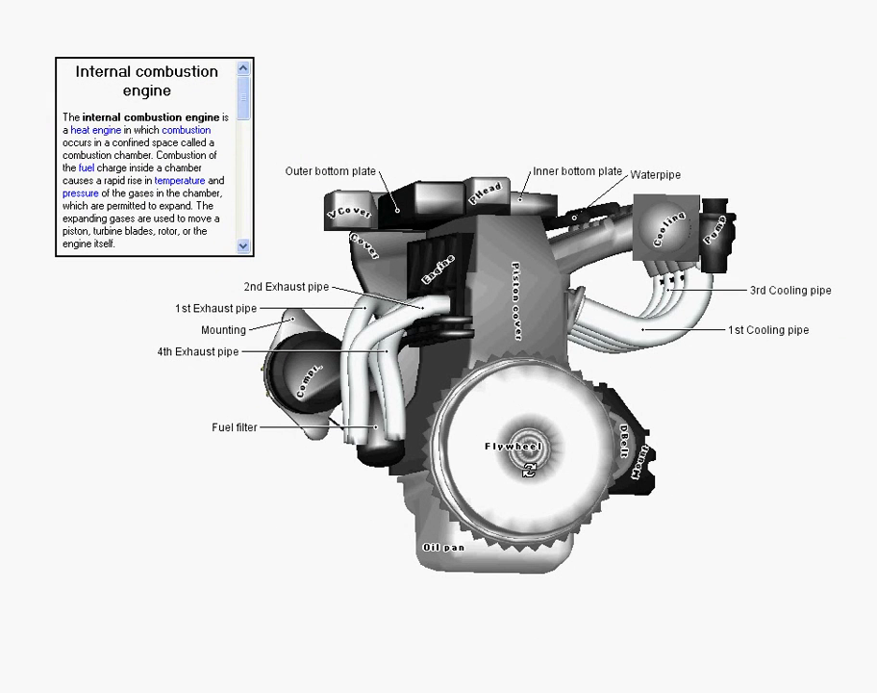
Switch to the heart model with its description box shown
key(alt+Tab)
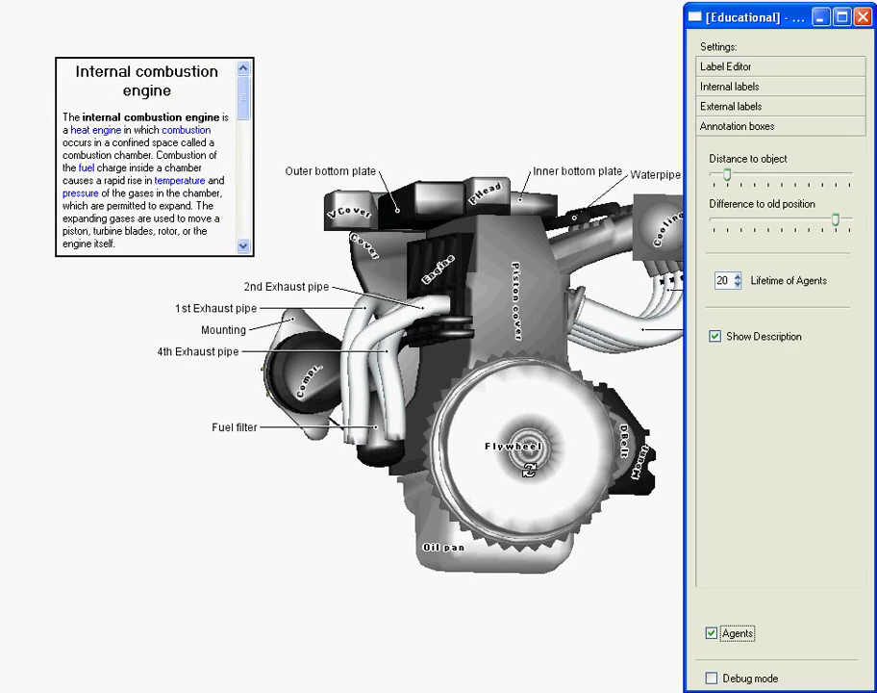
click(716, 336)
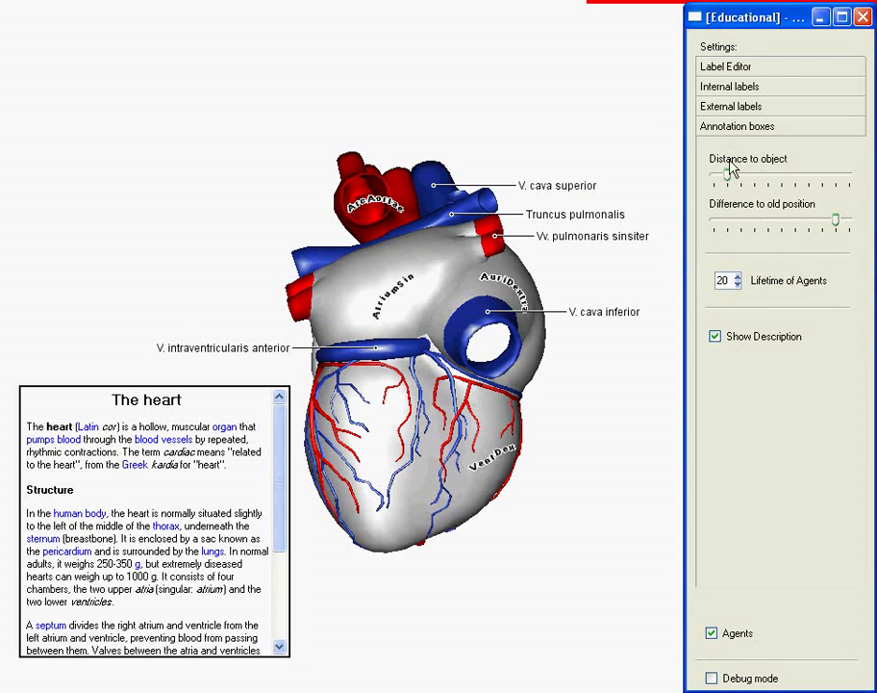
For external labels, raise the reference line angle one mark, minimise the reference line length, and raise Difference to old position to about two thirds
click(724, 92)
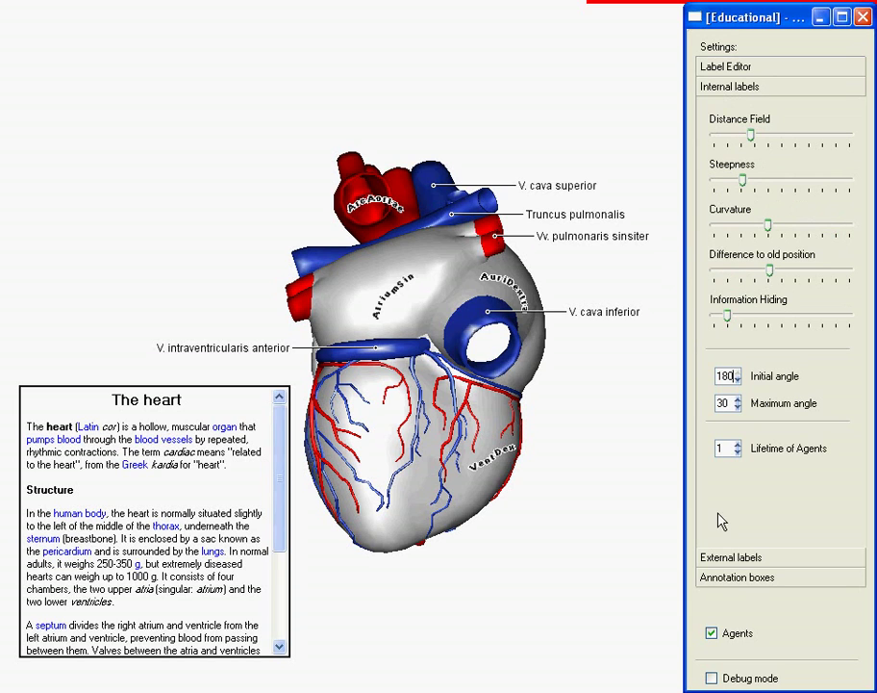
click(722, 558)
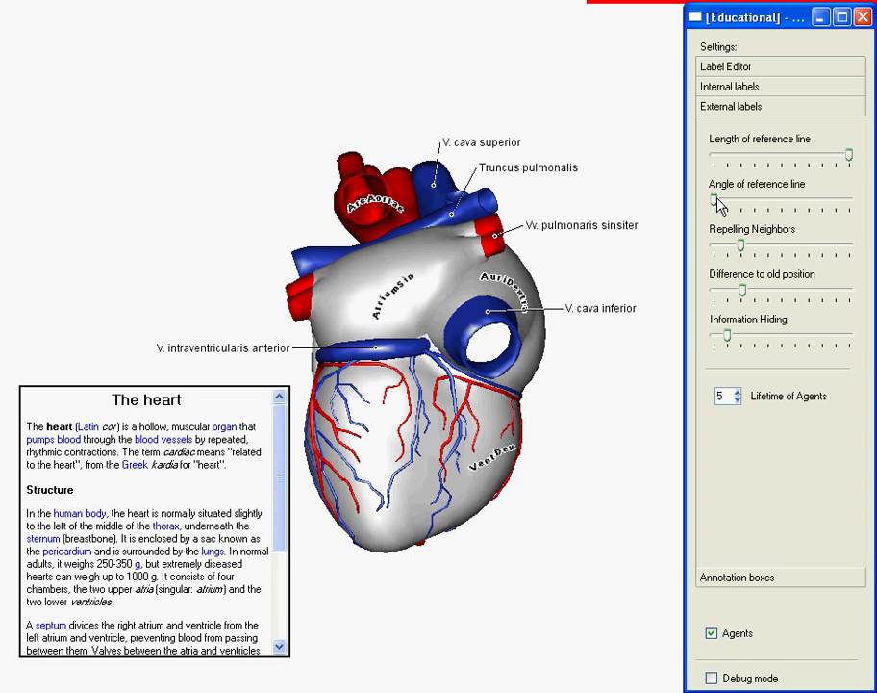
drag(715, 201, 729, 200)
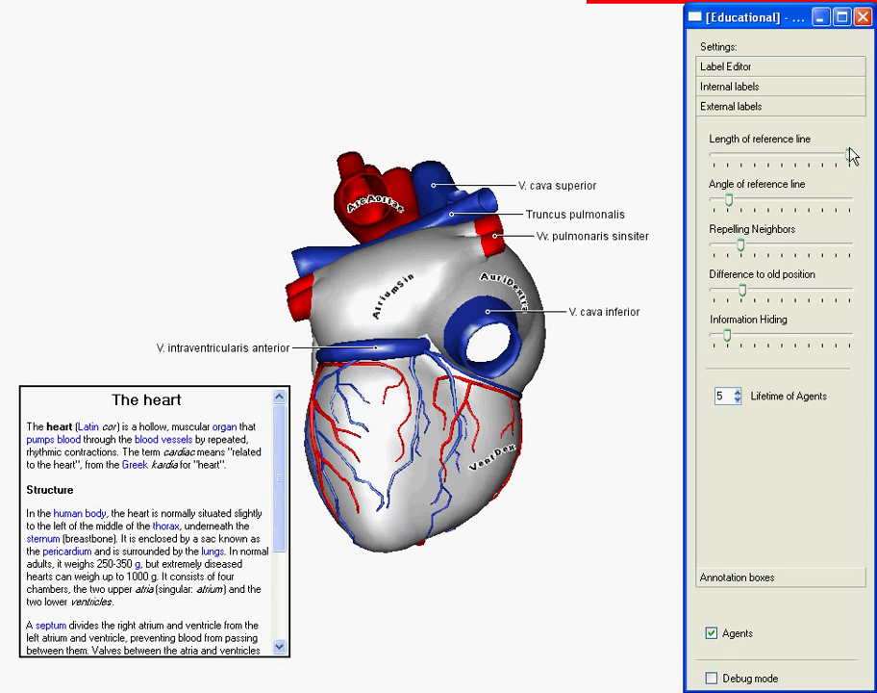
drag(826, 163, 732, 168)
drag(747, 296, 807, 321)
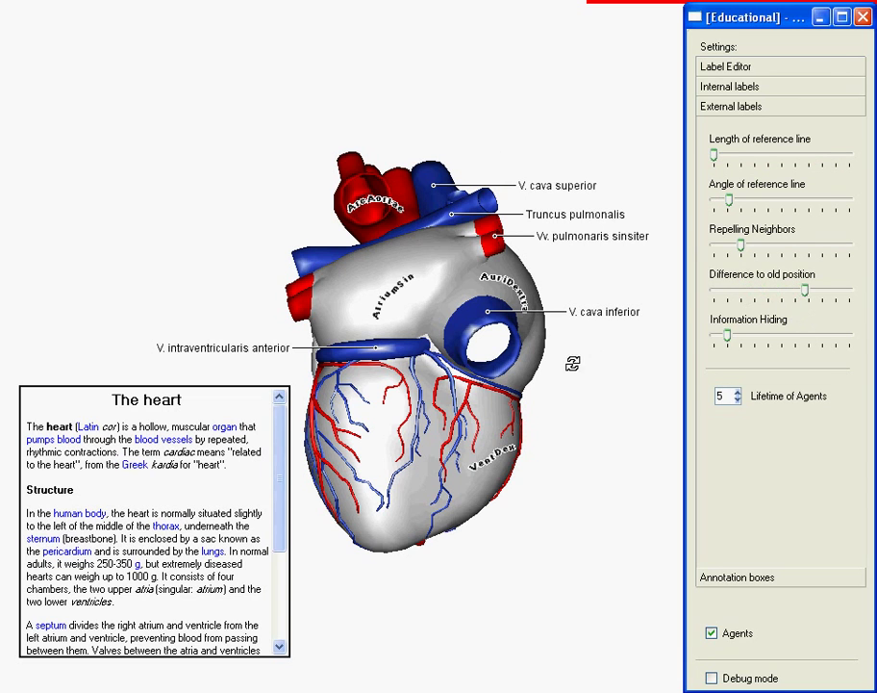
Rotate the heart model to examine how the external labels are repositioned
drag(572, 363, 355, 378)
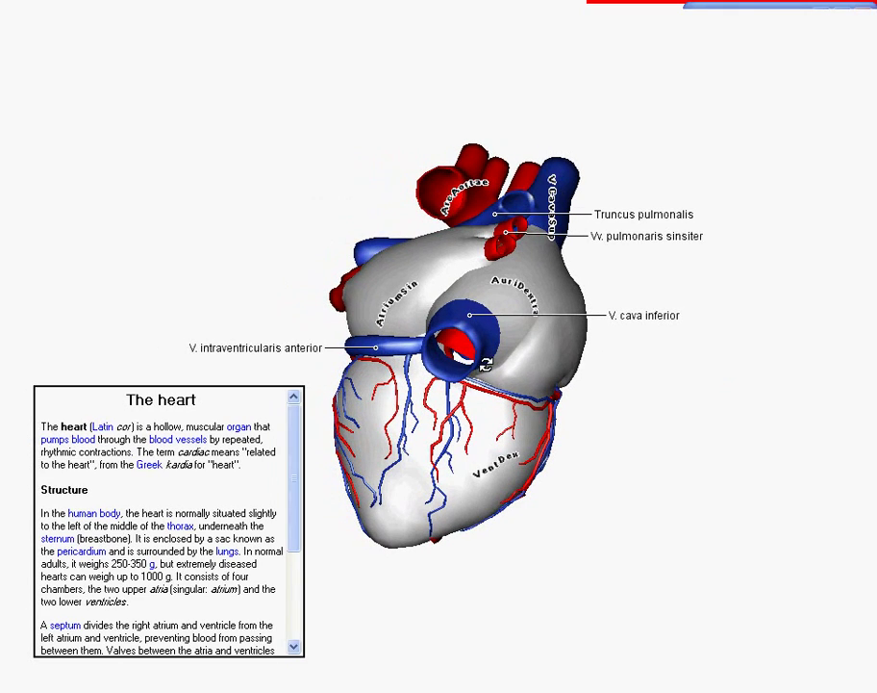
drag(602, 357, 468, 339)
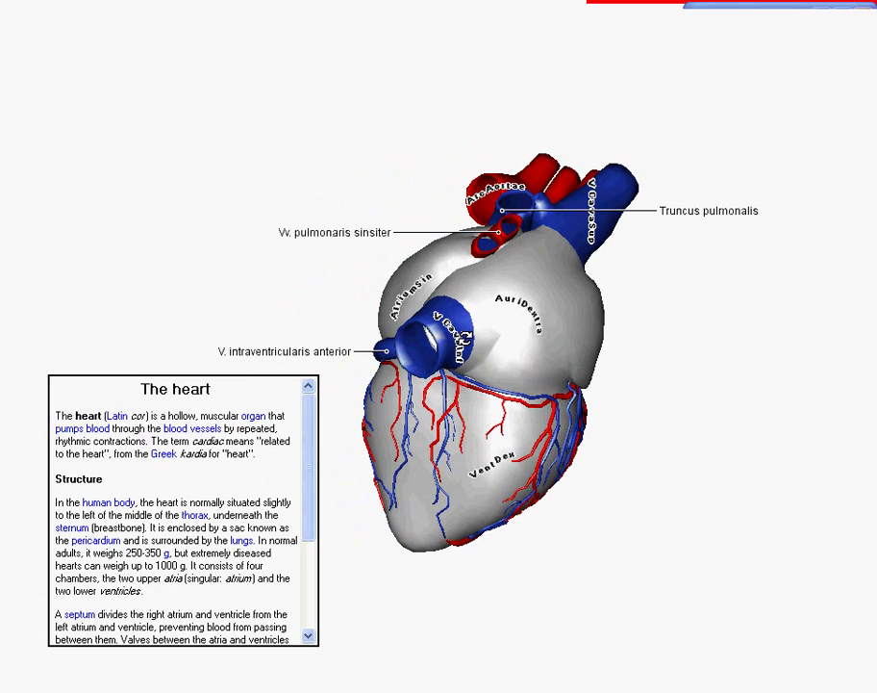
drag(587, 320, 341, 272)
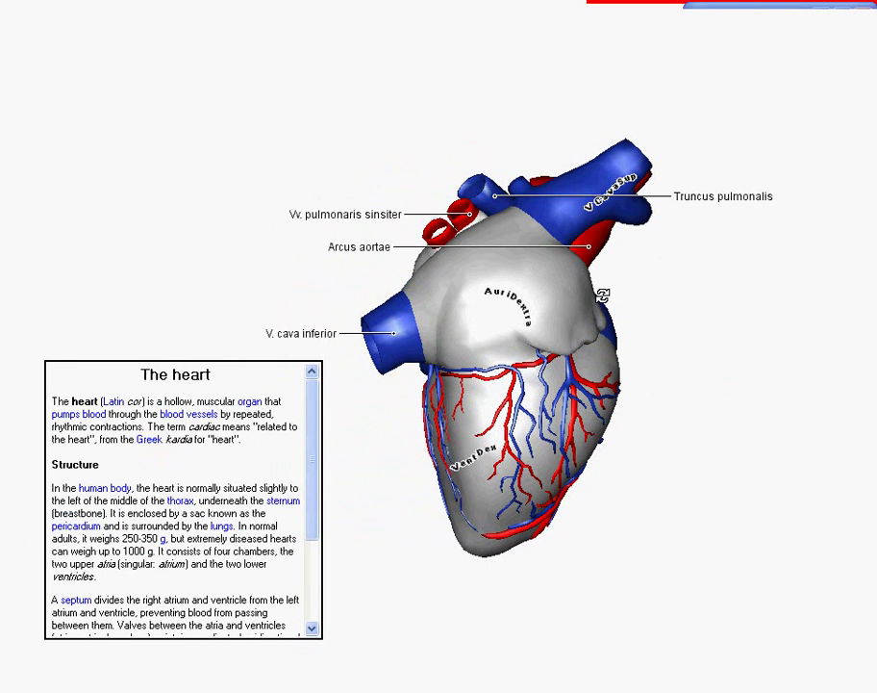
drag(593, 302, 577, 304)
Set the external labels' Difference to old position to minimum and raise Length of reference line to about two thirds
key(alt+Tab)
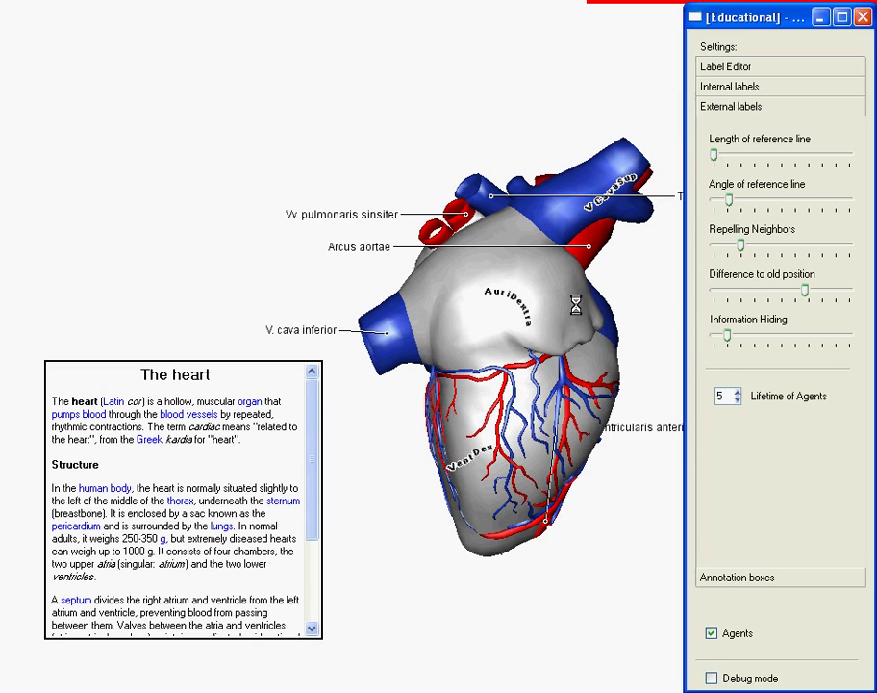
drag(805, 294, 699, 289)
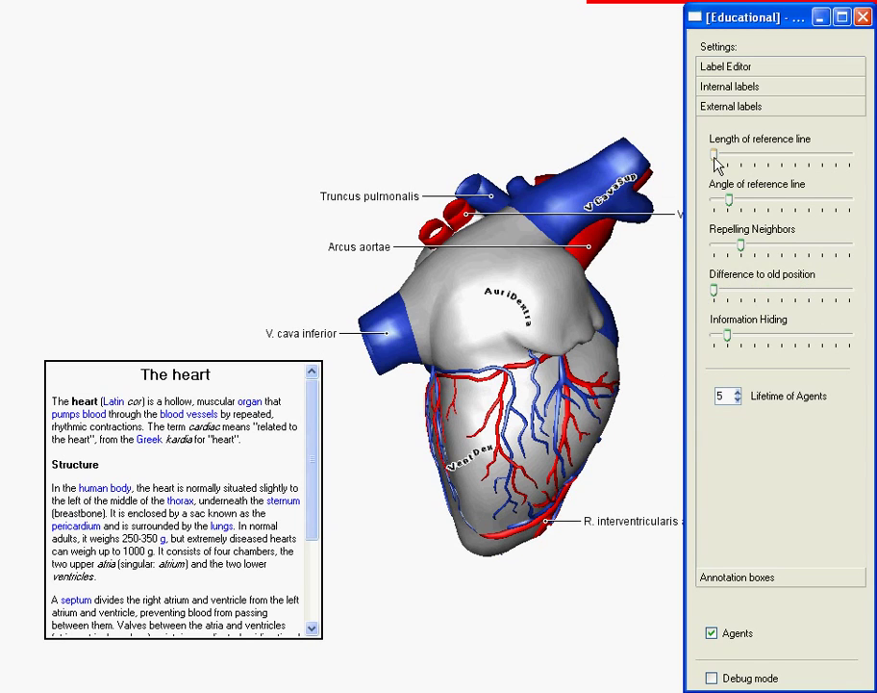
drag(714, 157, 808, 164)
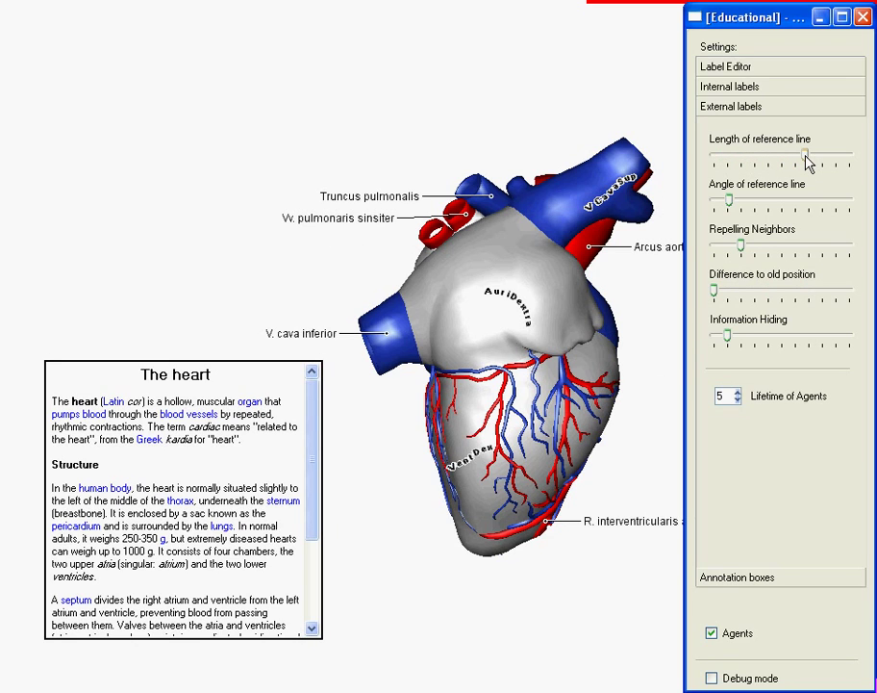
Set the internal labels' initial angle to 1 and maximum angle to 10, and rotate the heart to check them
click(728, 89)
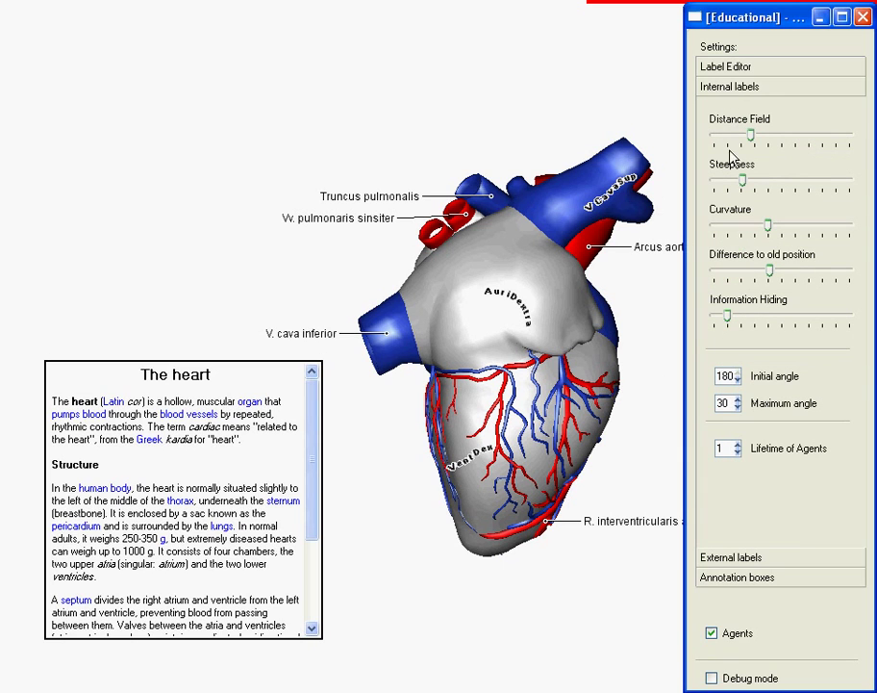
click(738, 379)
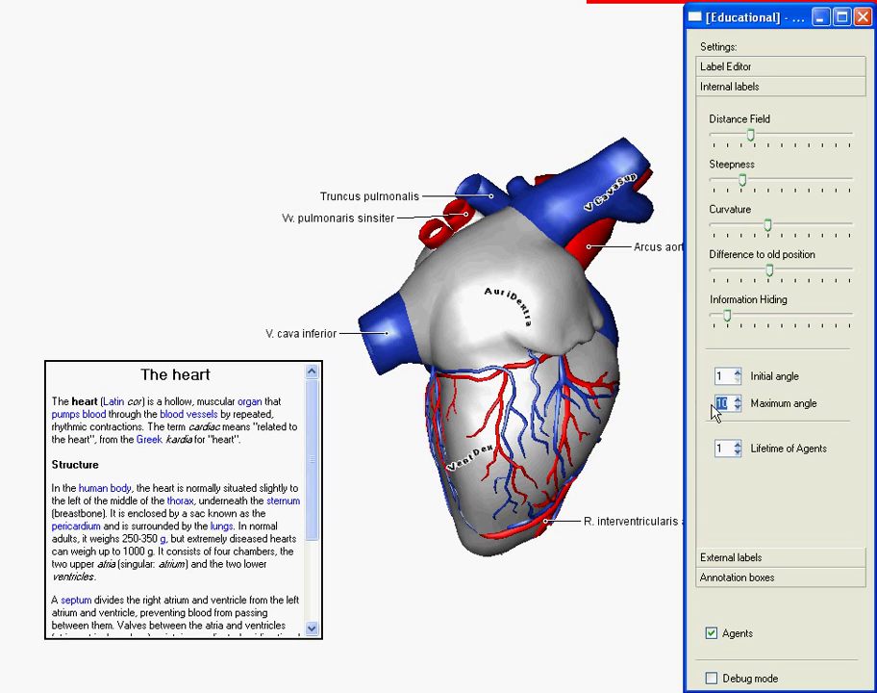
drag(619, 361, 261, 339)
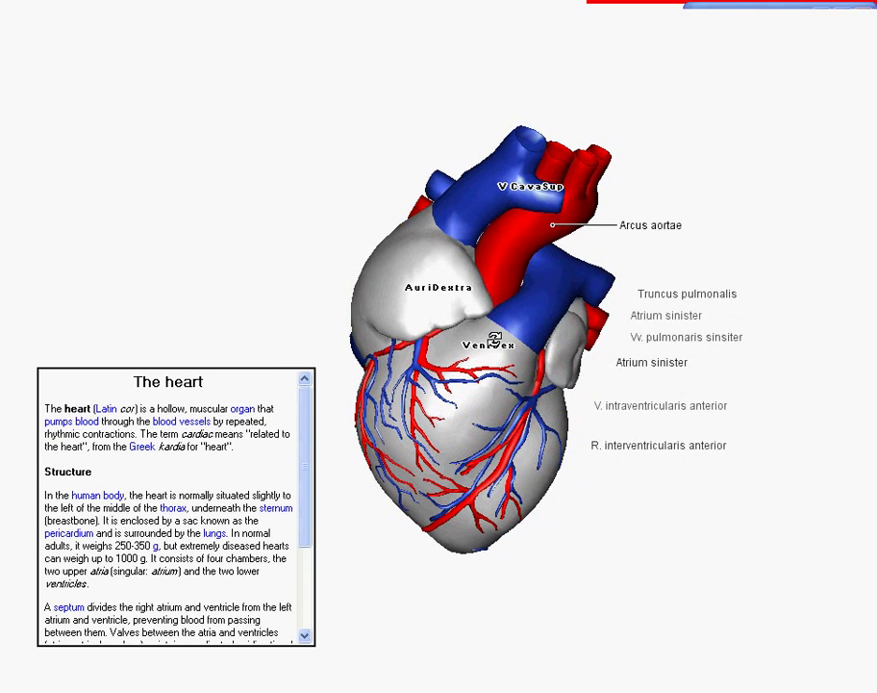
Raise the internal labels' maximum angle to 35 and rotate the heart to check the labels
drag(497, 333, 349, 205)
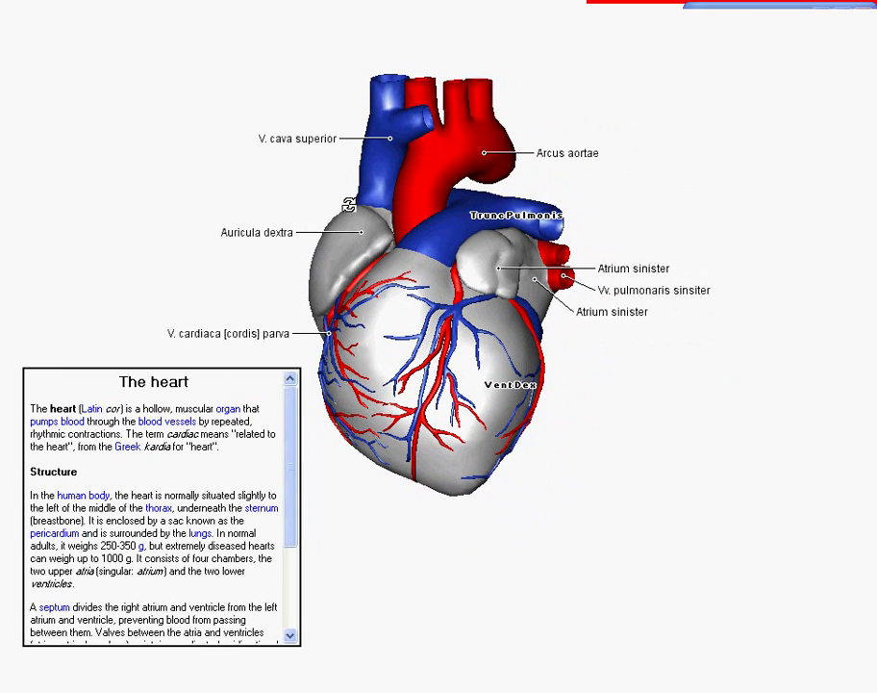
drag(348, 204, 696, 409)
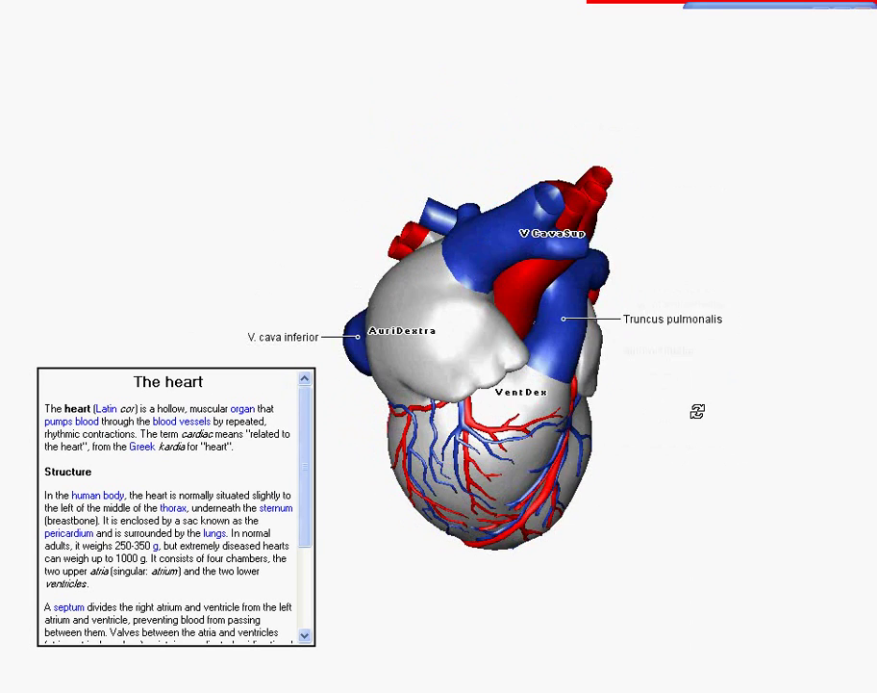
key(alt+Tab)
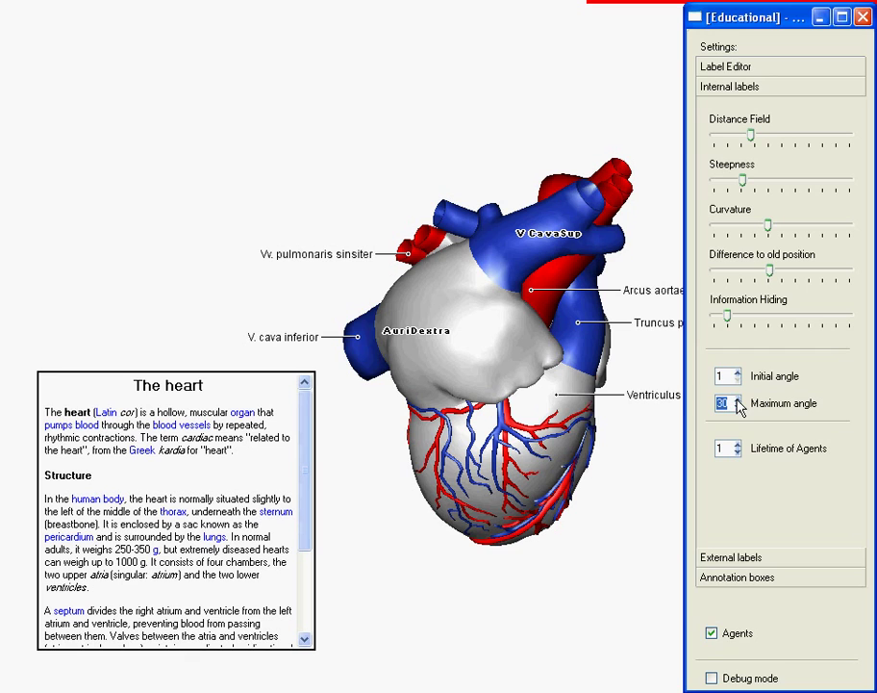
click(737, 399)
drag(596, 401, 410, 278)
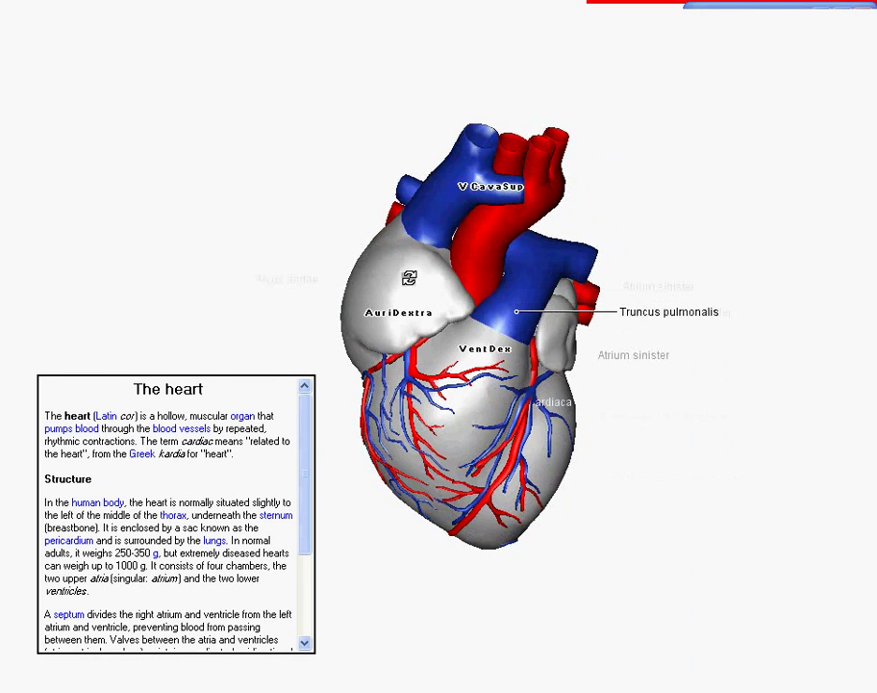
Set the internal labels' maximum angle to 10 and initial angle to 13, and rotate the heart to check the curved labels
key(alt+Tab)
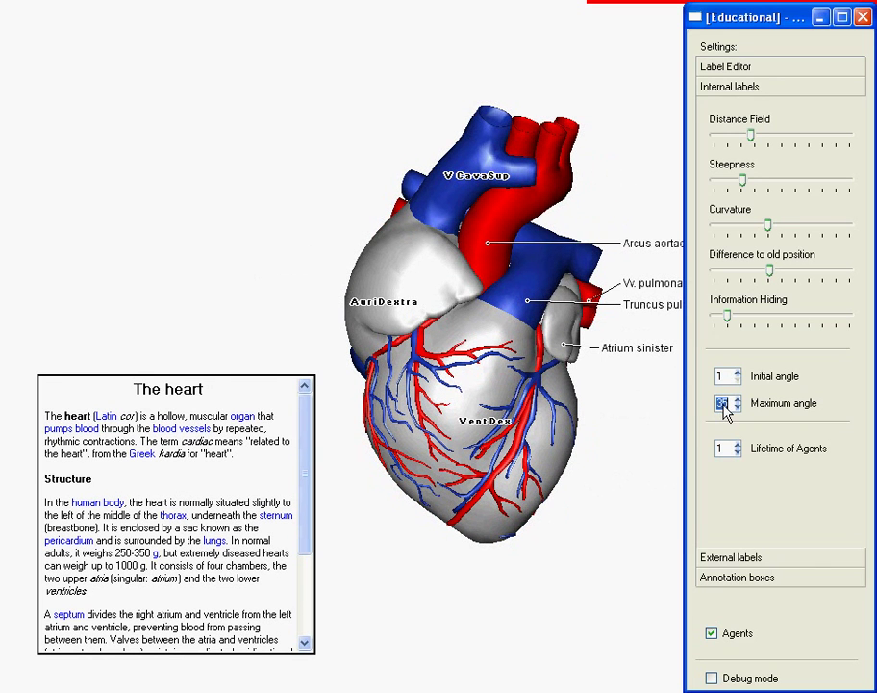
text(10)
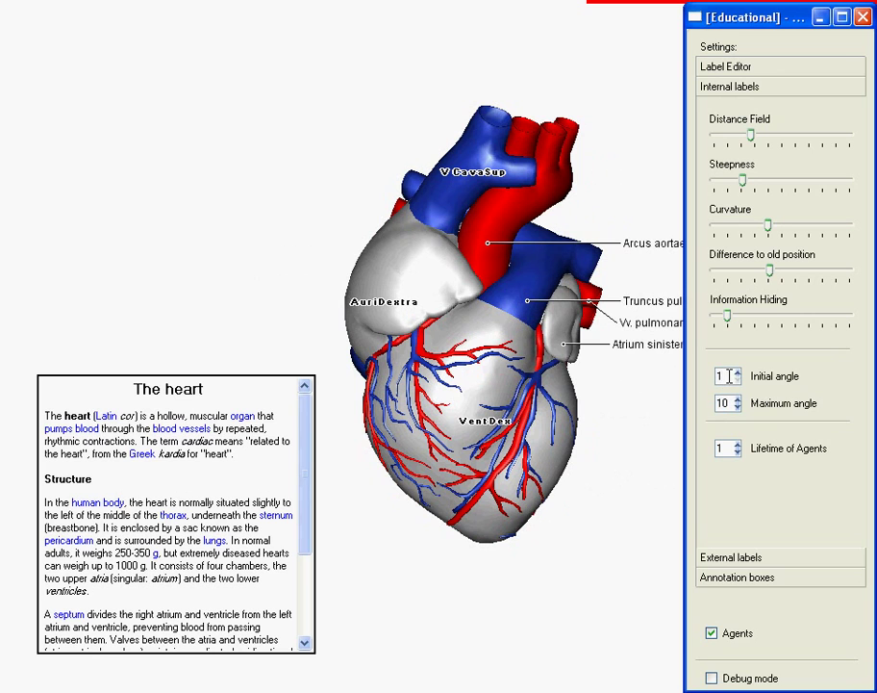
text(13)
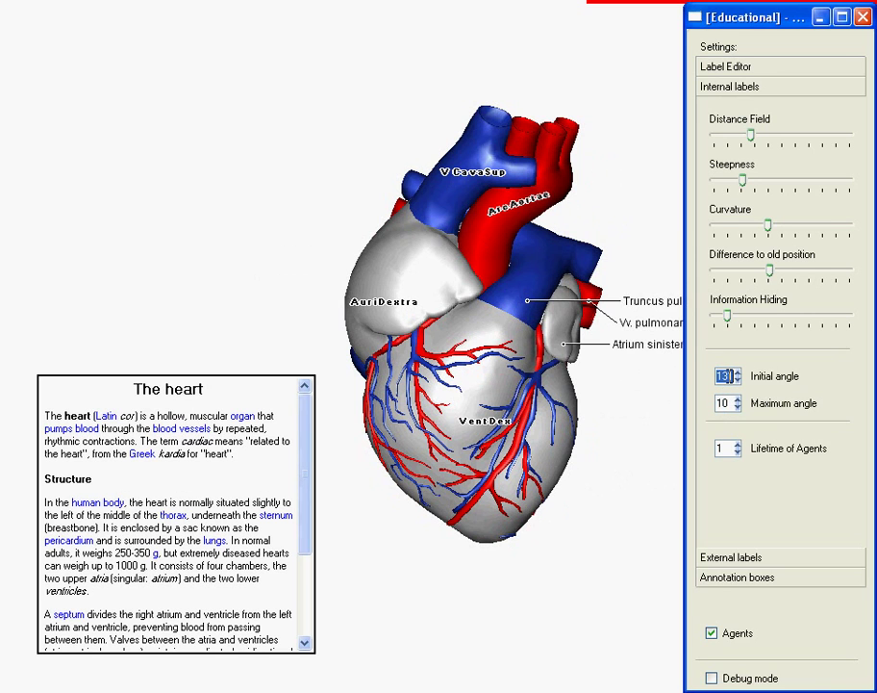
drag(520, 329, 666, 315)
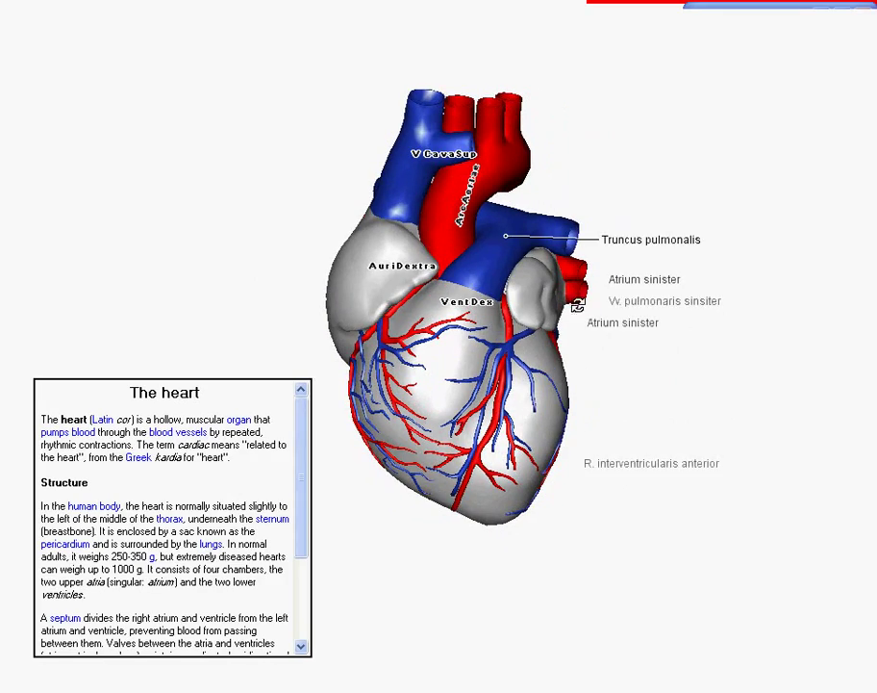
drag(642, 404, 364, 372)
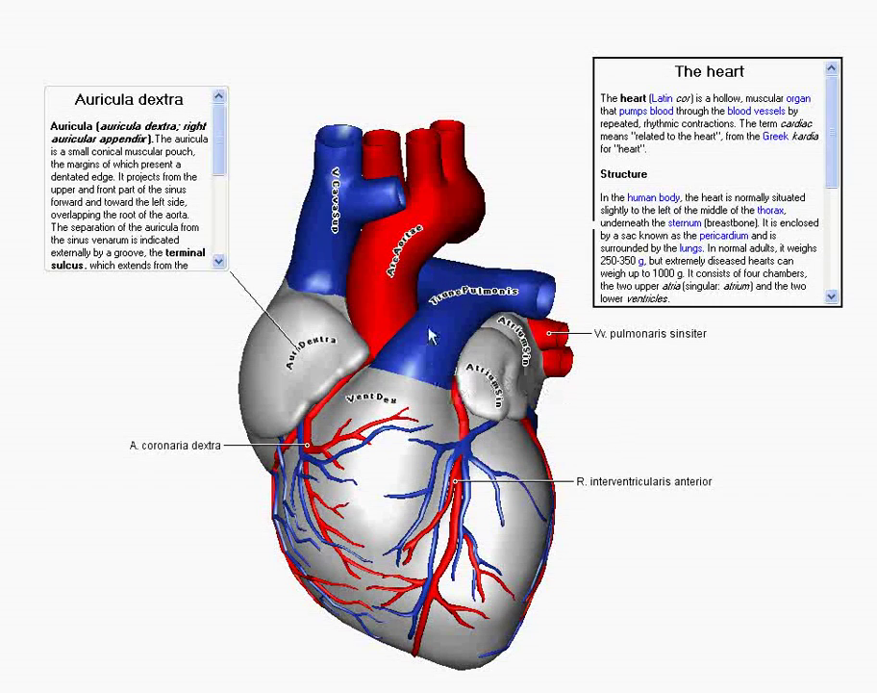
Show the Truncus pulmonalis annotation box and move and rotate the heart to examine how the boxes and labels are rearranged
click(436, 318)
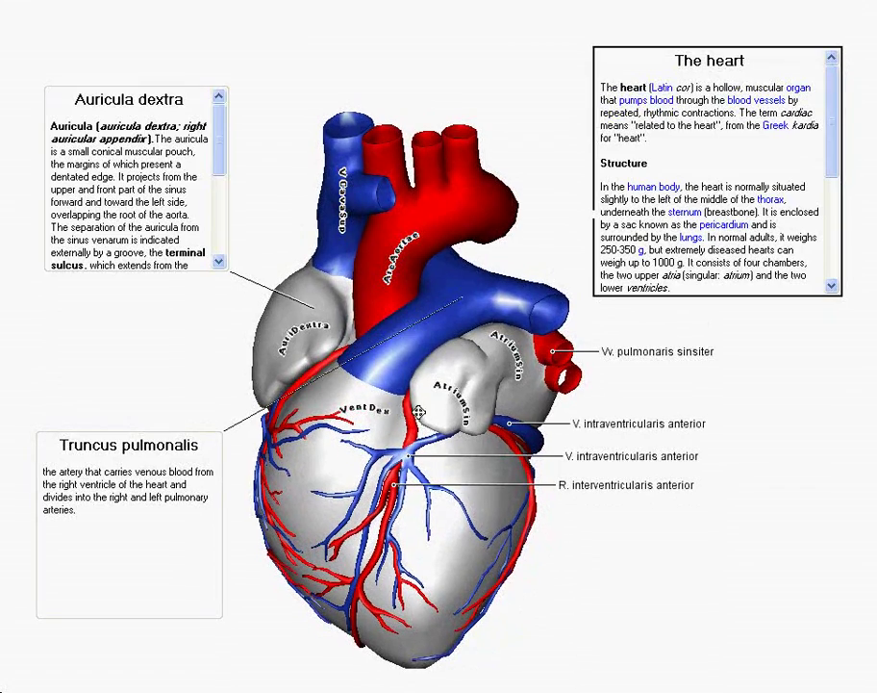
drag(401, 417, 493, 389)
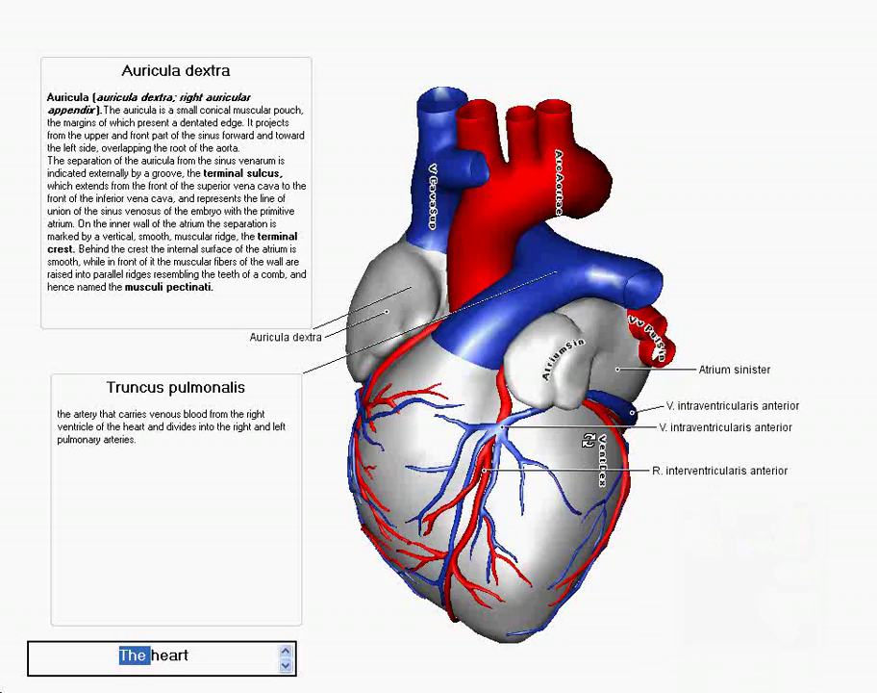
drag(589, 441, 422, 279)
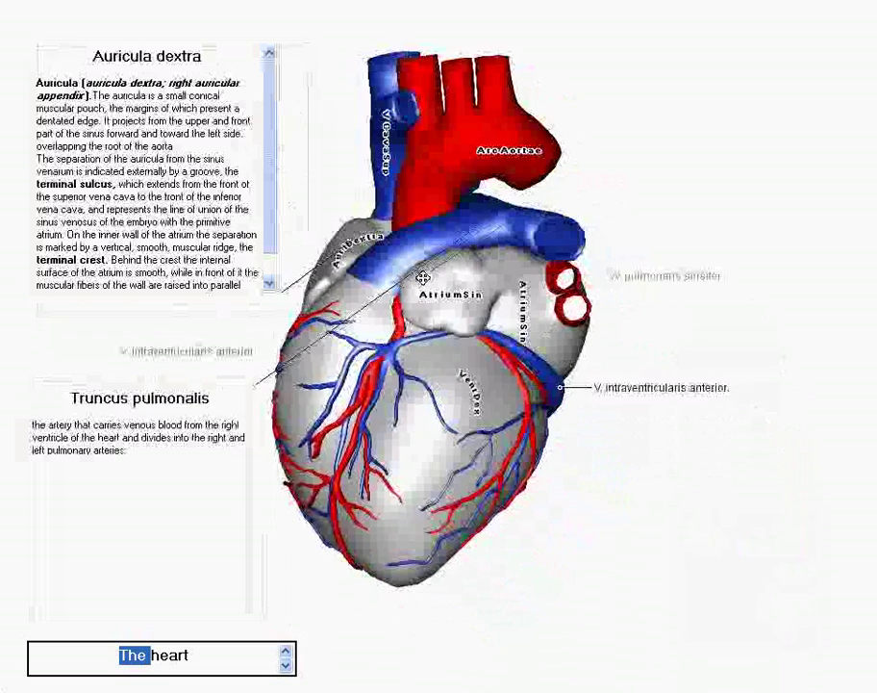
double_click(245, 140)
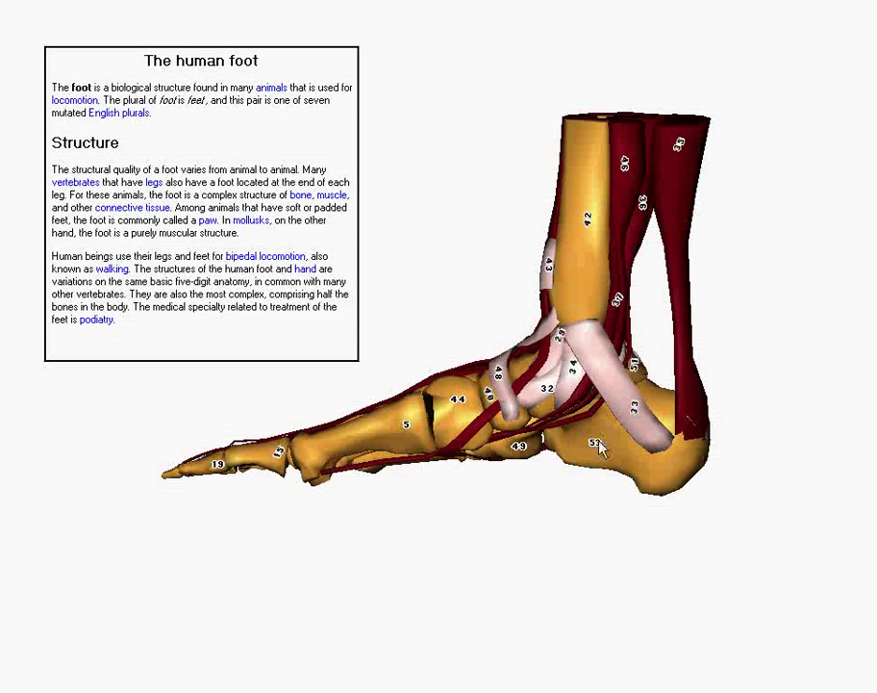
Set both the internal and external labels of foot part 53 to Heel
click(599, 441)
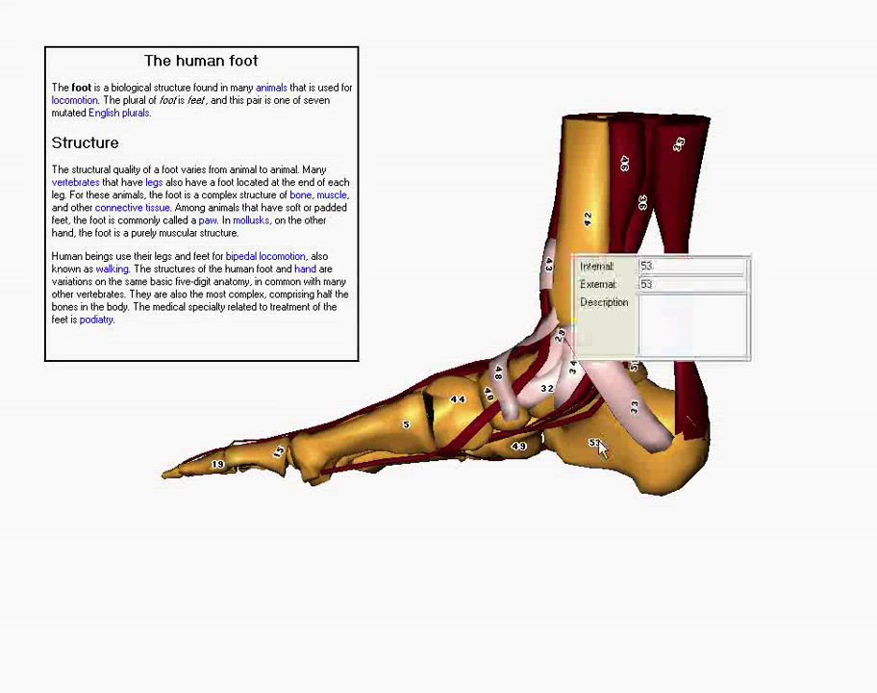
double_click(645, 267)
text(Hee)
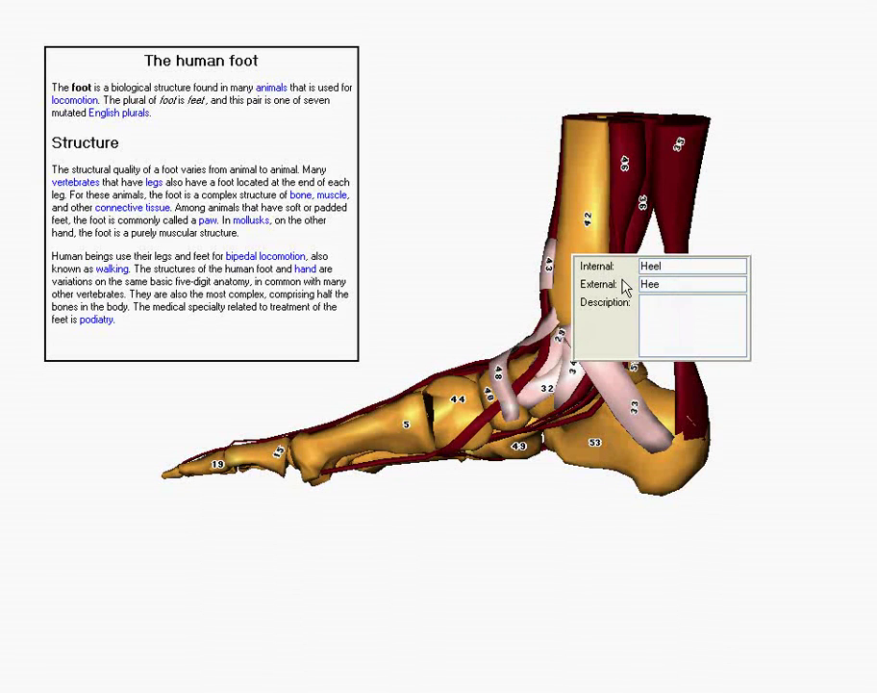
Paste the heel description into the same part's annotation, apply it, and rotate the foot to check the annotation box
click(694, 302)
key(ctrl+v)
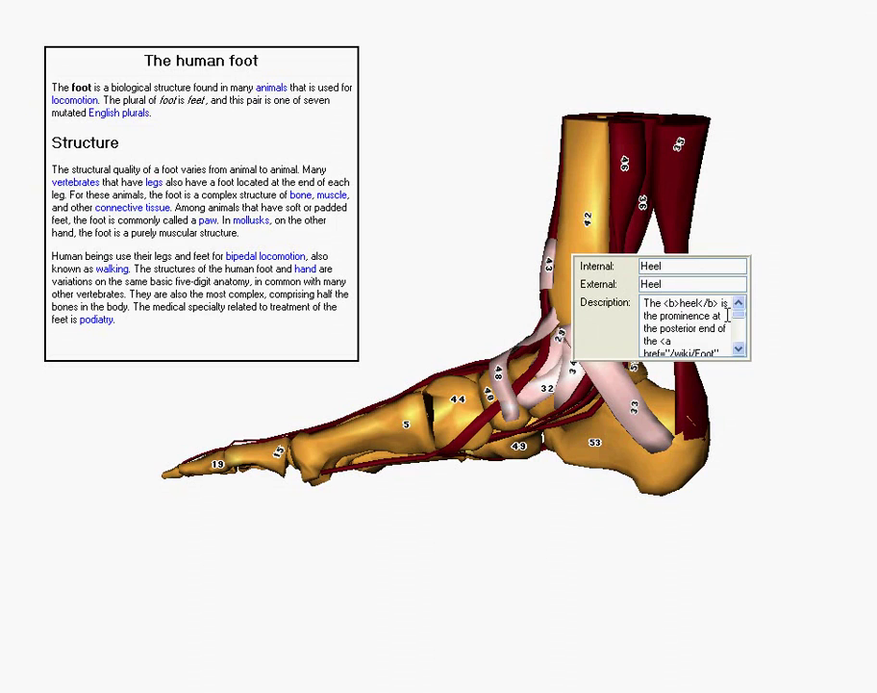
key(Return)
click(682, 445)
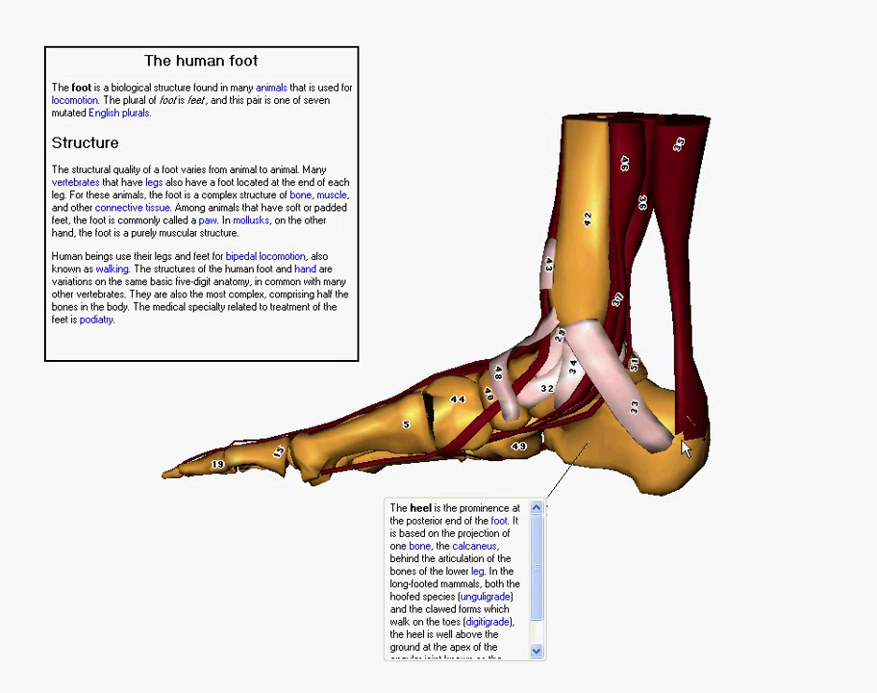
drag(662, 433, 186, 279)
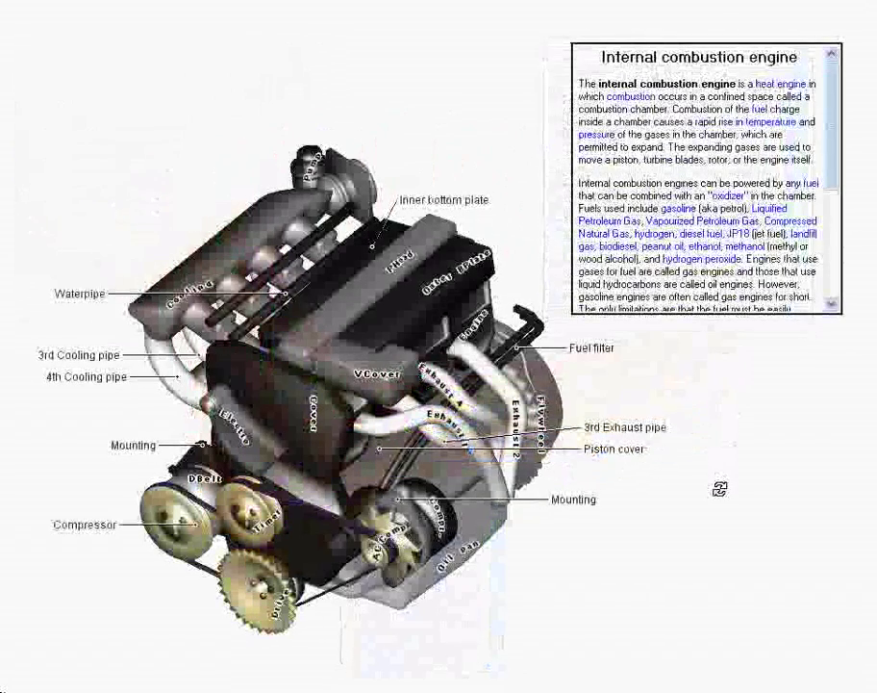
Bring up the label editor for the engine model
key(alt+Tab)
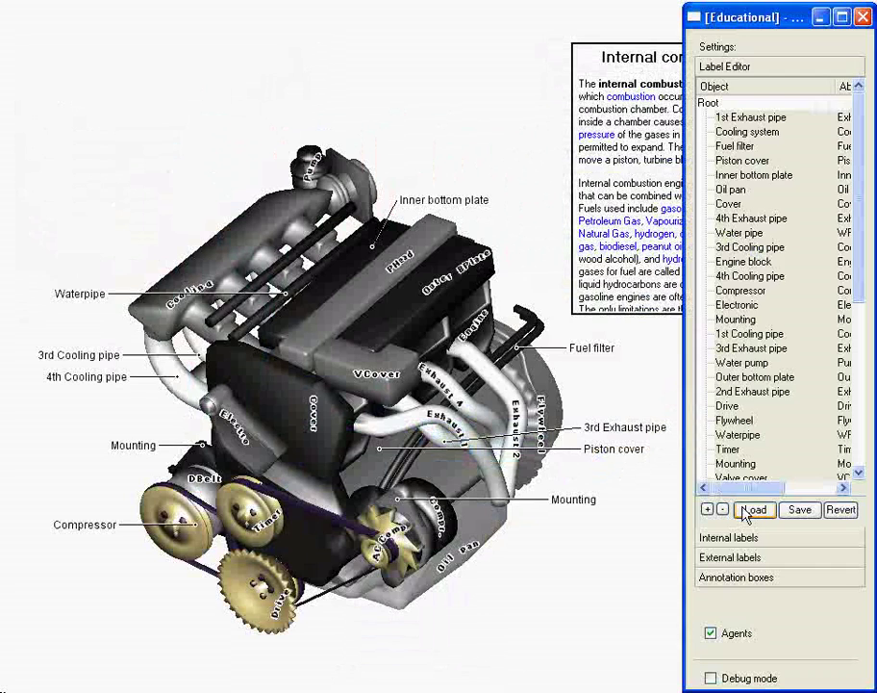